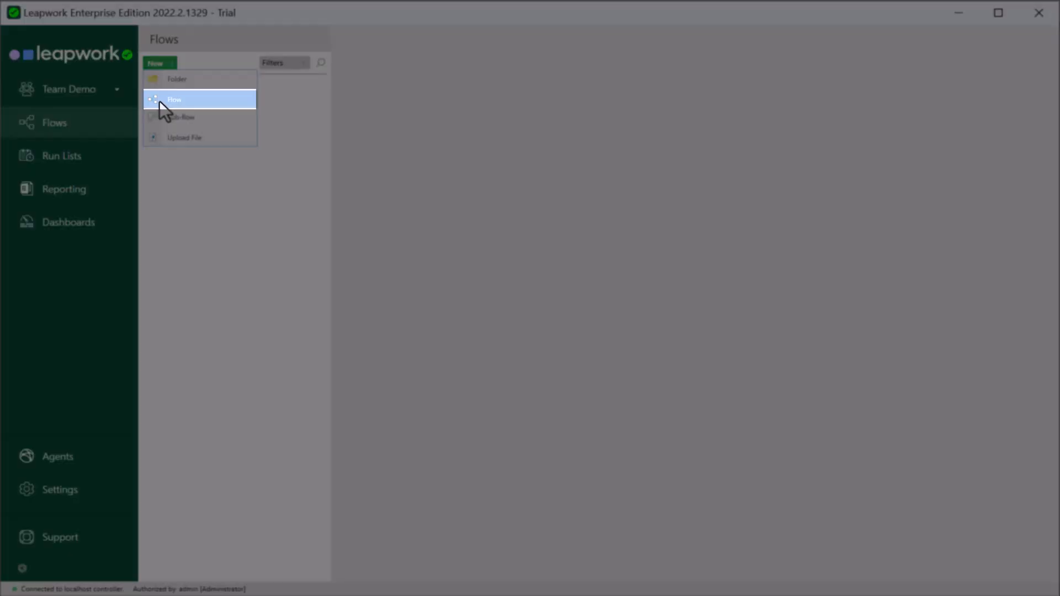
# Step: Create a new flow named 'D365 Sign In' and open it in the editor
pyautogui.click(160, 100)
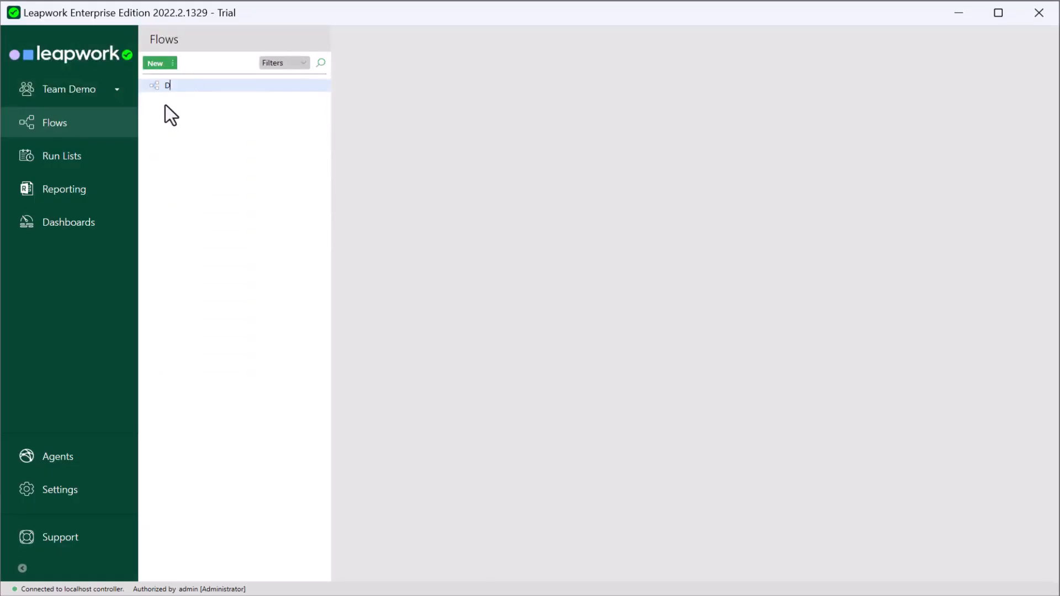
pyautogui.write('D365 Sign In')
pyautogui.press('Return')
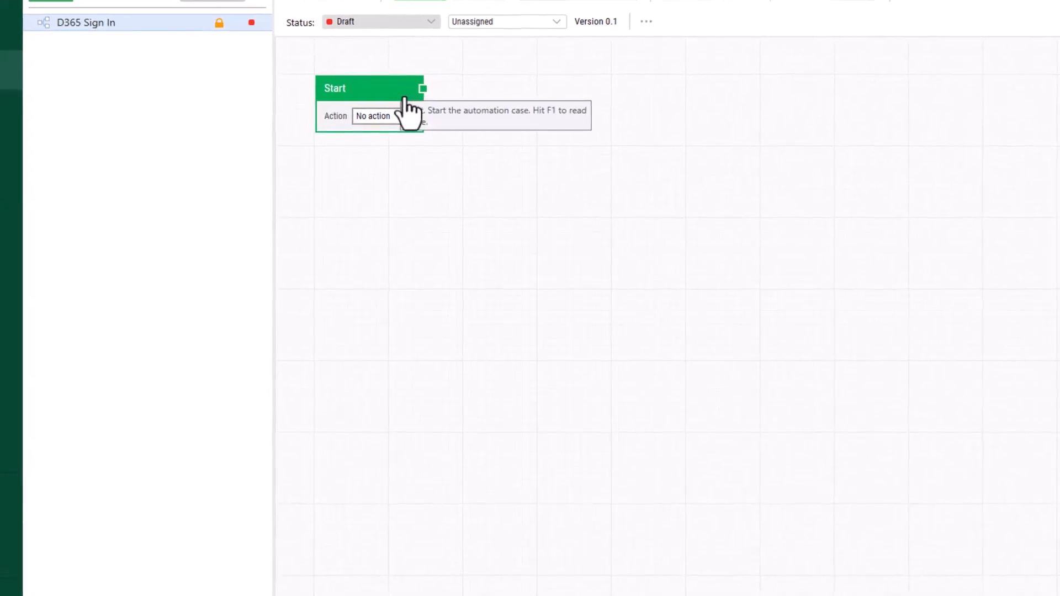
# Step: Add a Start Recorder block after the Start block to begin recording
pyautogui.moveTo(421, 86); pyautogui.dragTo(485, 81)
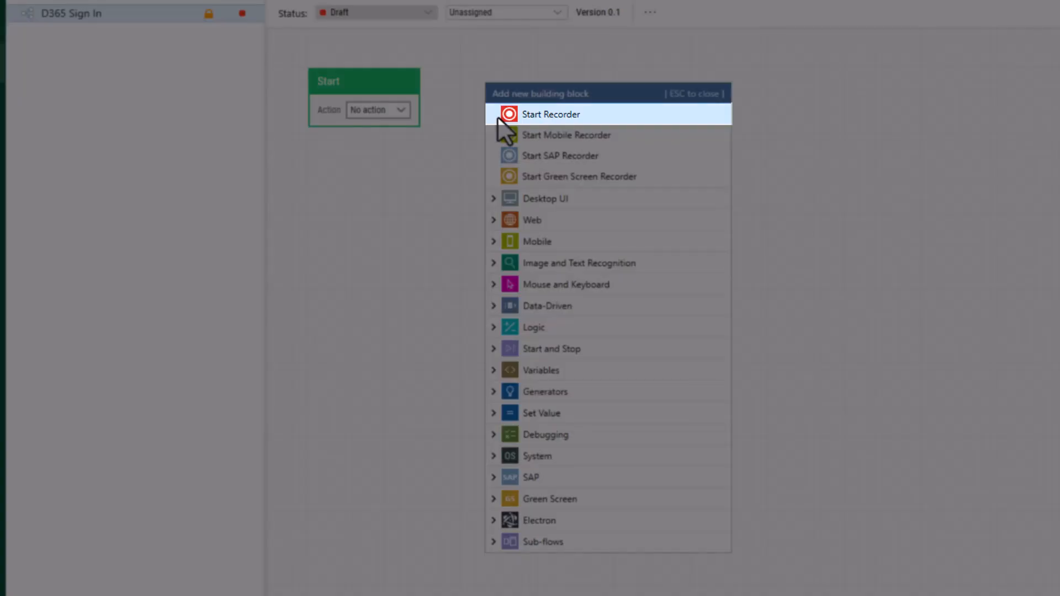
pyautogui.click(499, 116)
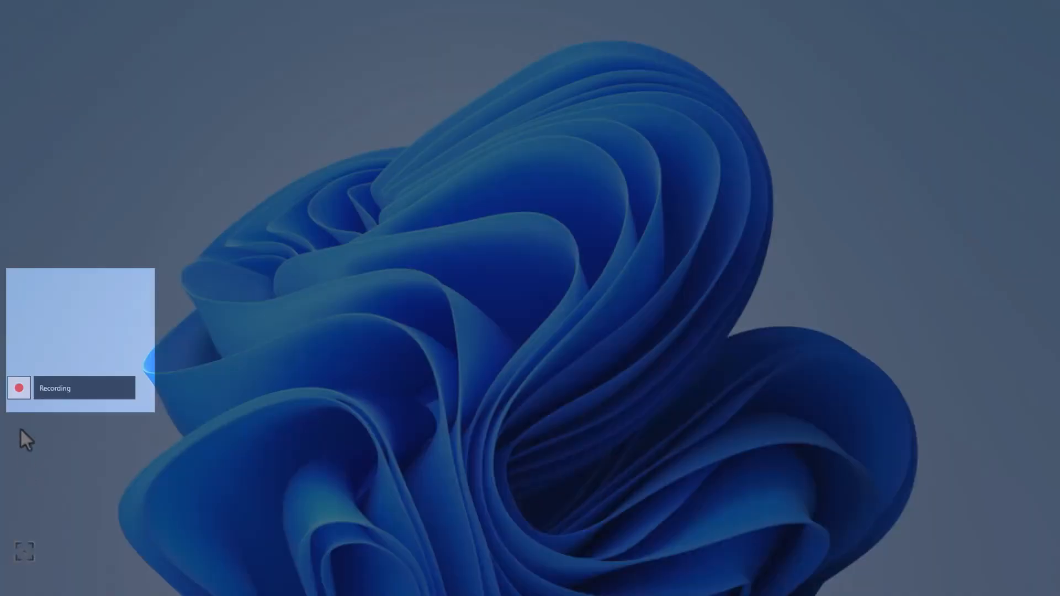
pyautogui.moveTo(20, 388)
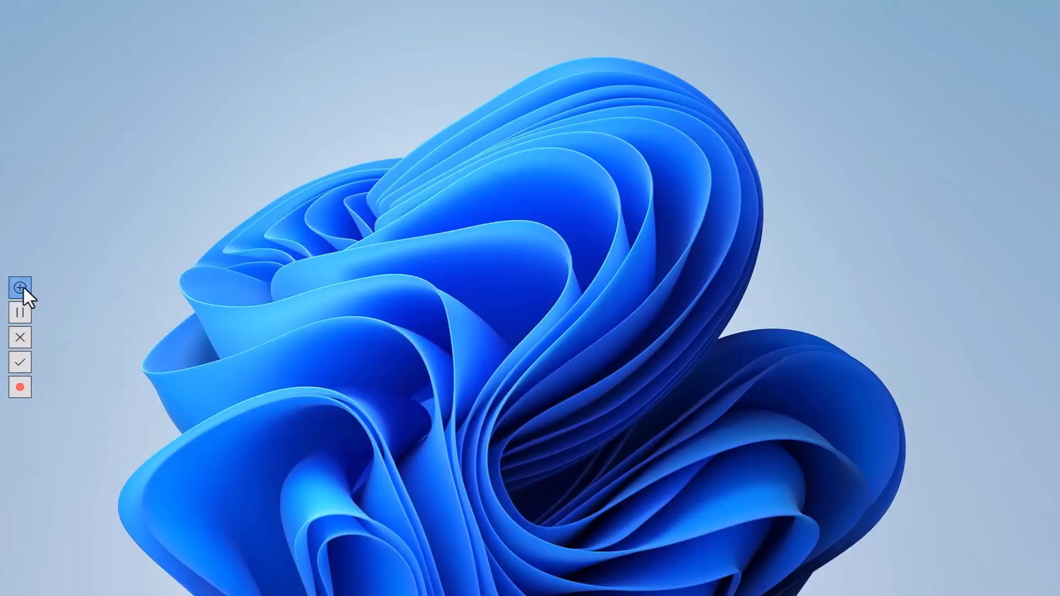
pyautogui.click(22, 287)
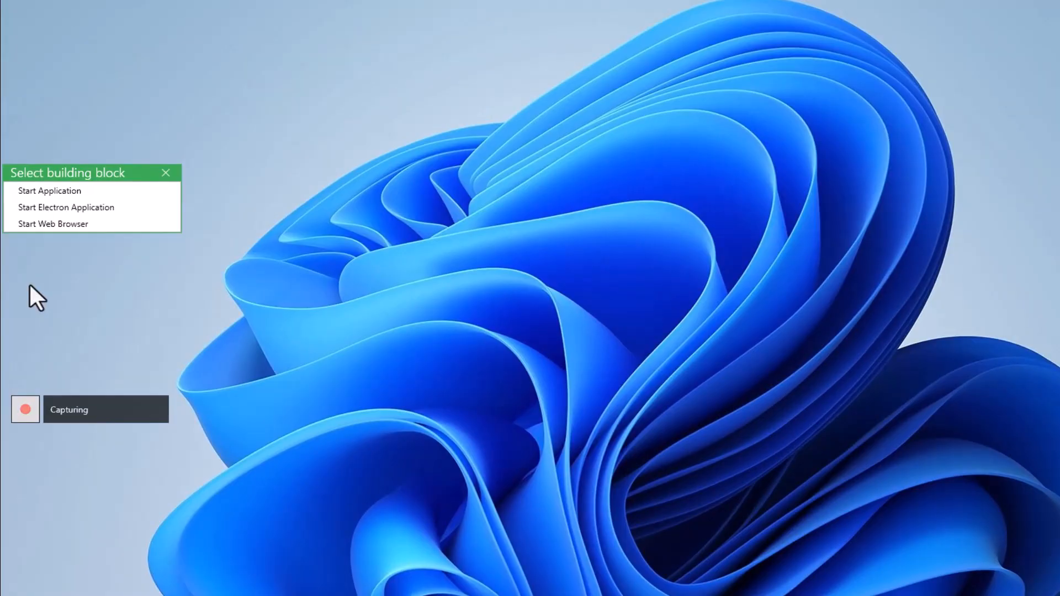
pyautogui.click(43, 228)
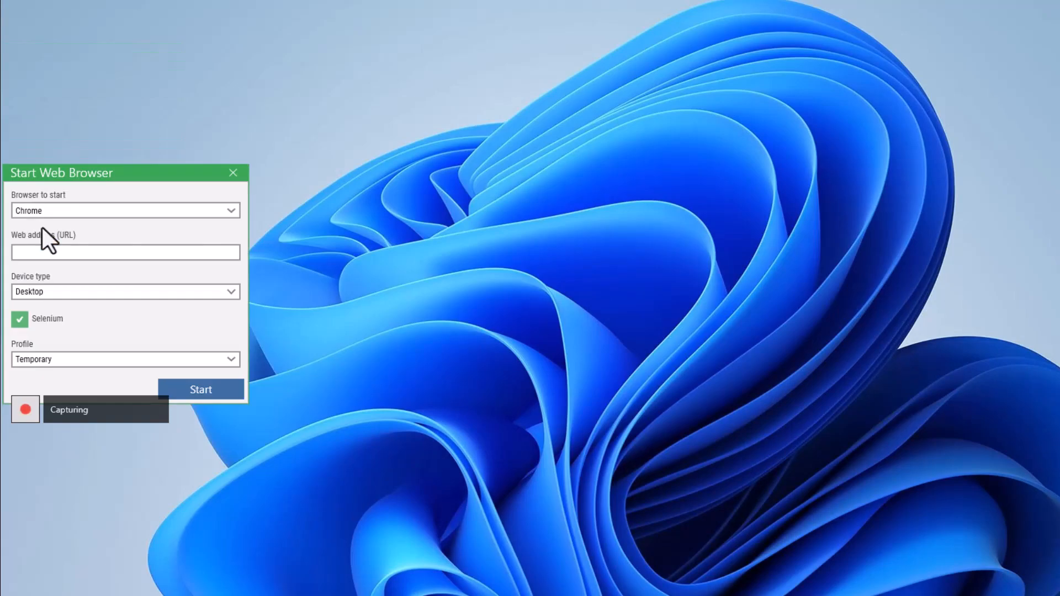
pyautogui.moveTo(60, 173); pyautogui.dragTo(213, 109)
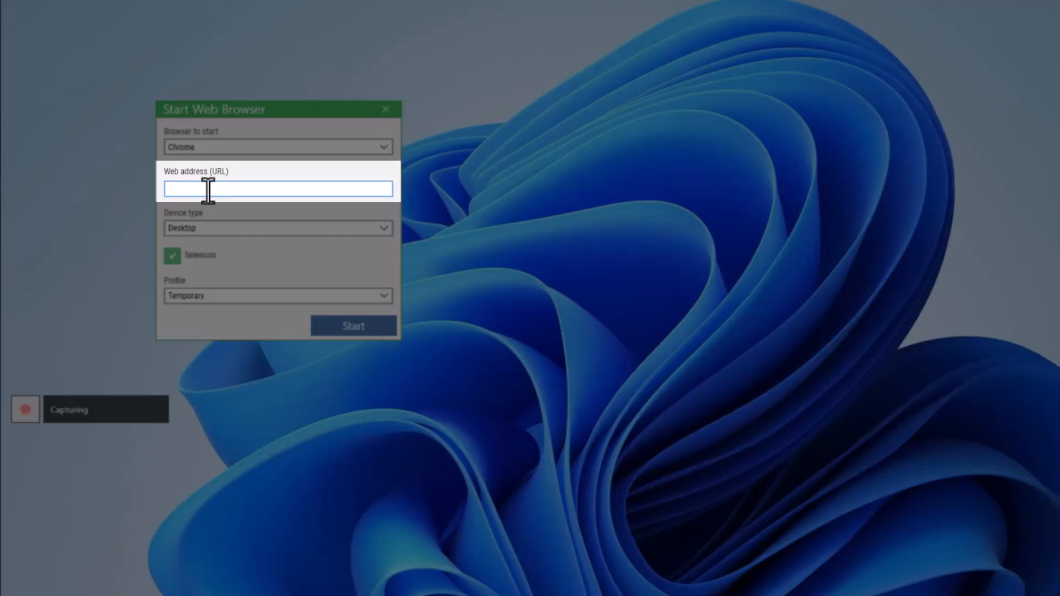
pyautogui.click(208, 189)
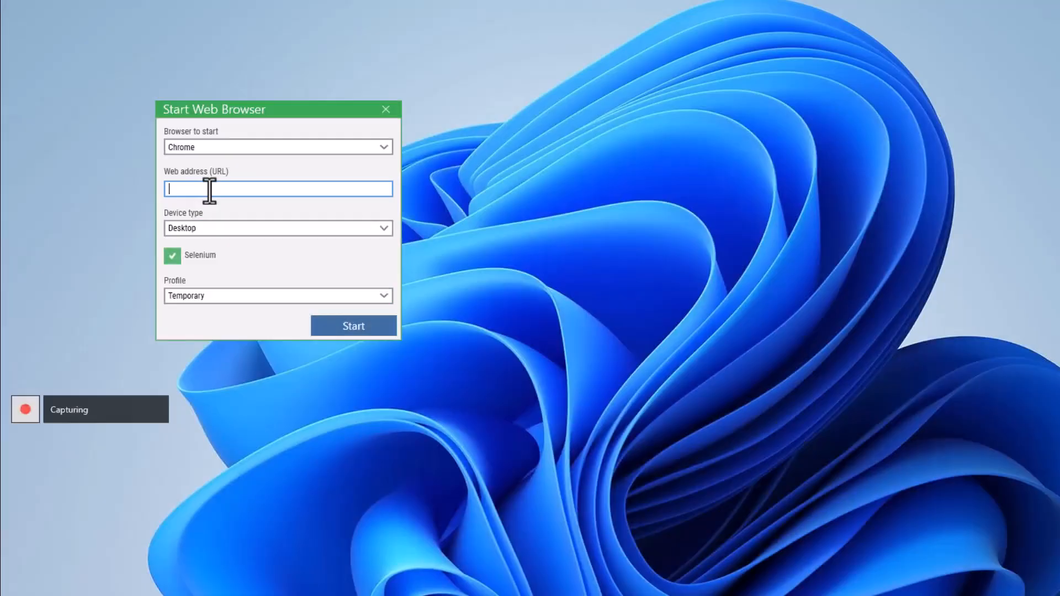
pyautogui.hotkey('ctrl', 'v')
pyautogui.click(332, 328)
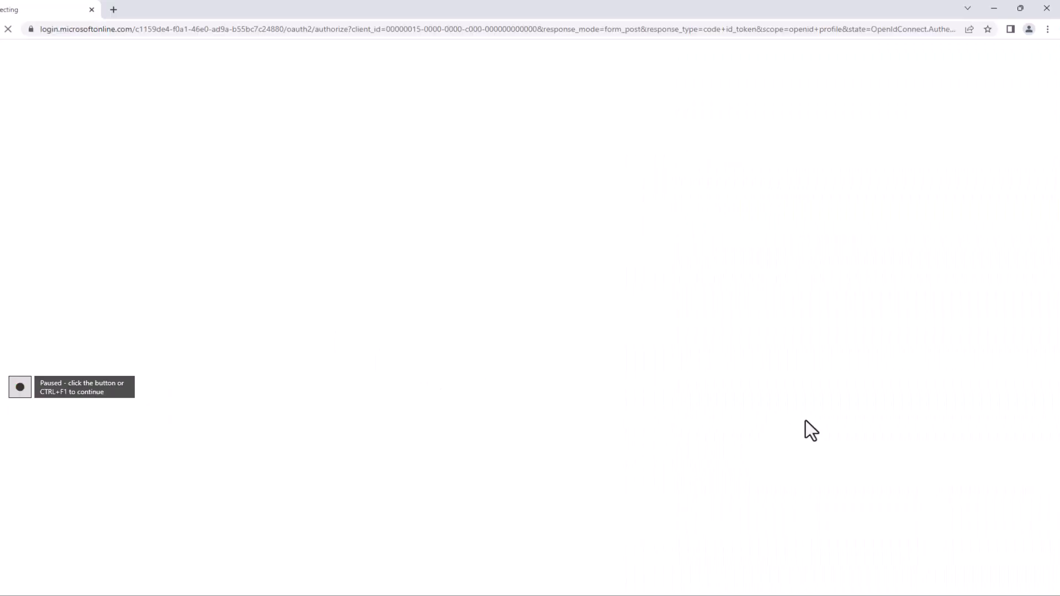
# Step: Record typing the account e-mail into the sign-in field and clicking Next
pyautogui.hotkey('ctrl', 'F1')
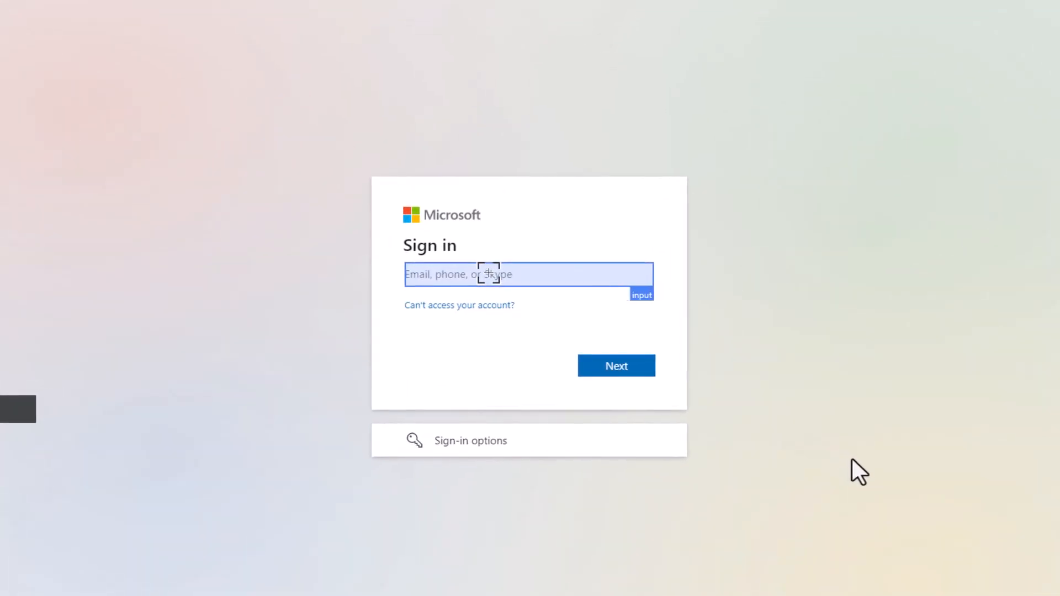
pyautogui.keyDown('ctrl'); pyautogui.click(488, 272); pyautogui.keyUp('ctrl')
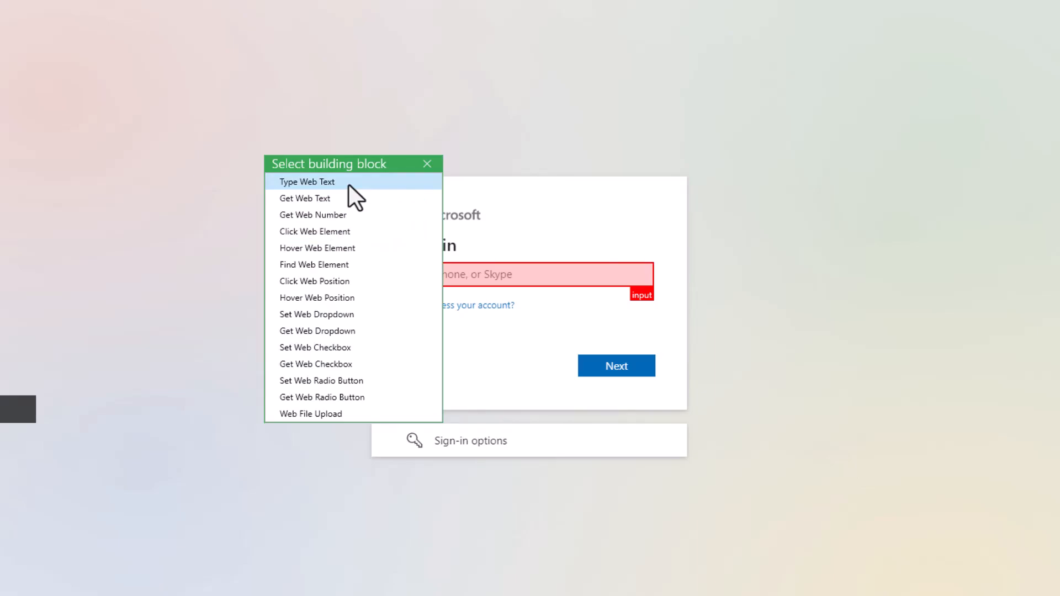
pyautogui.click(349, 184)
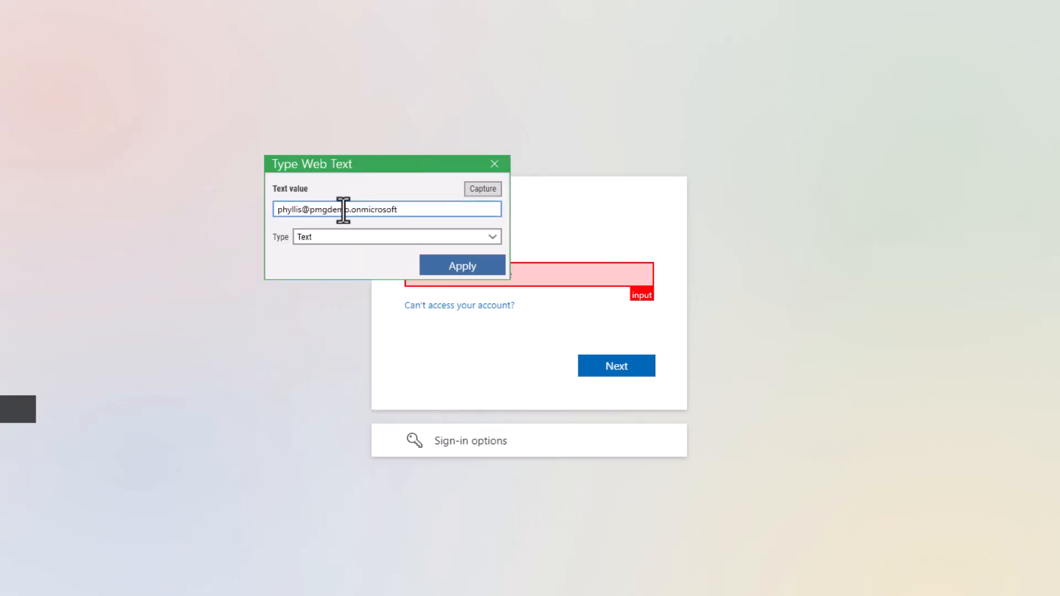
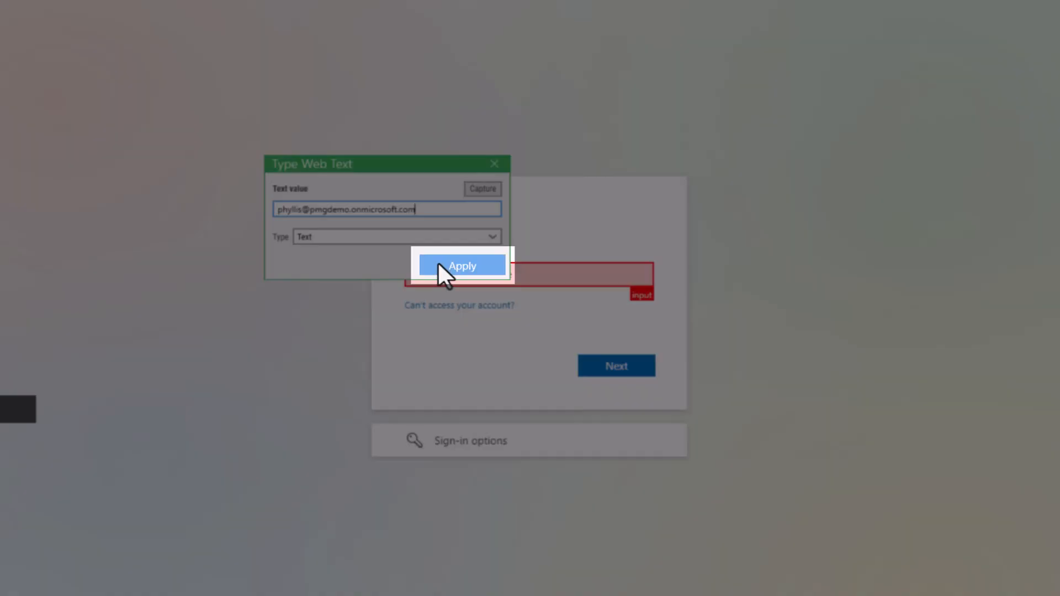
pyautogui.click(442, 266)
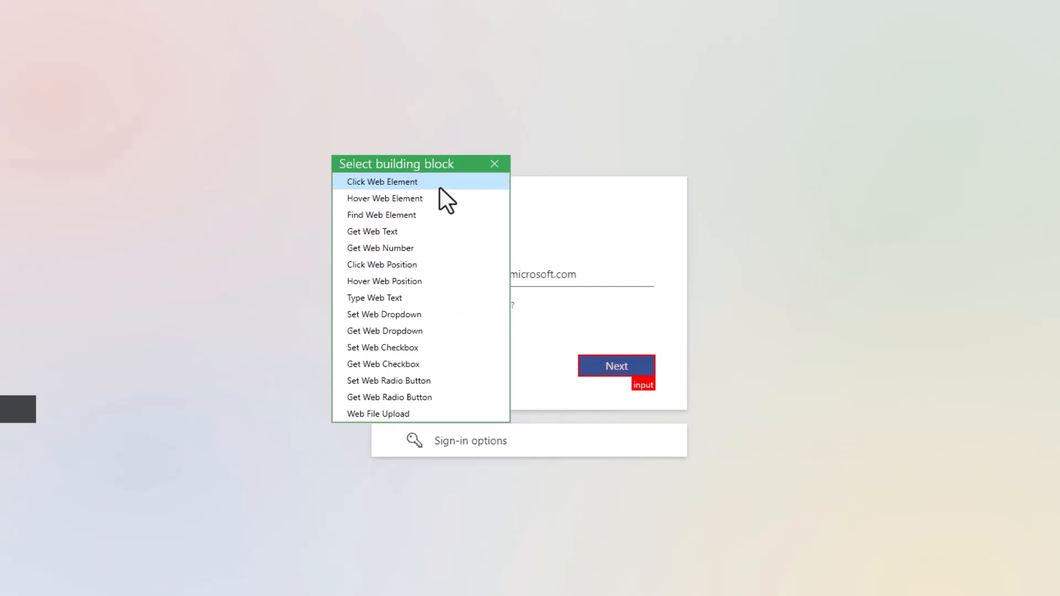
pyautogui.click(440, 187)
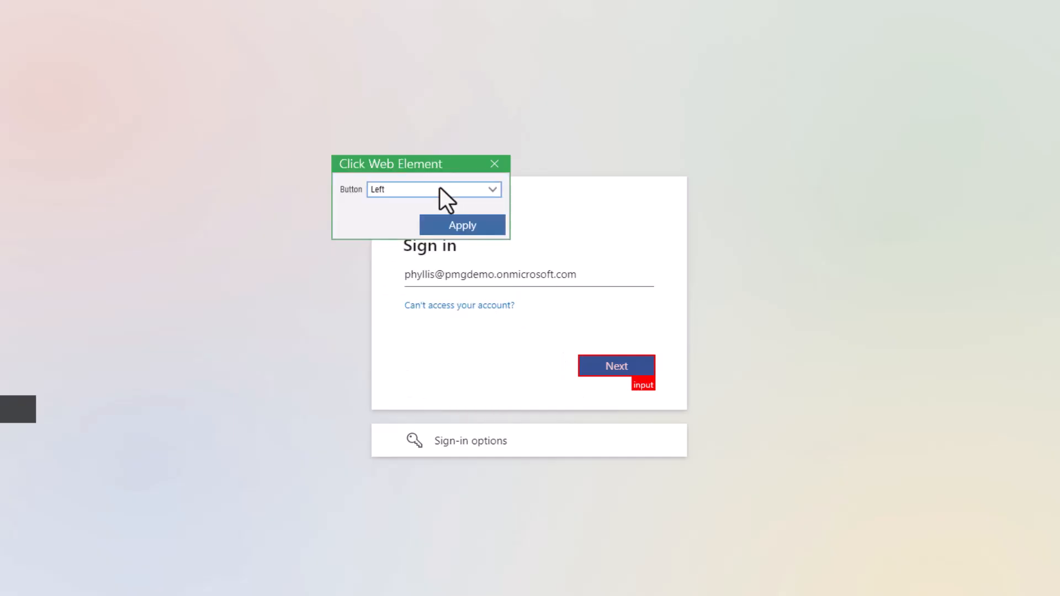
pyautogui.click(456, 227)
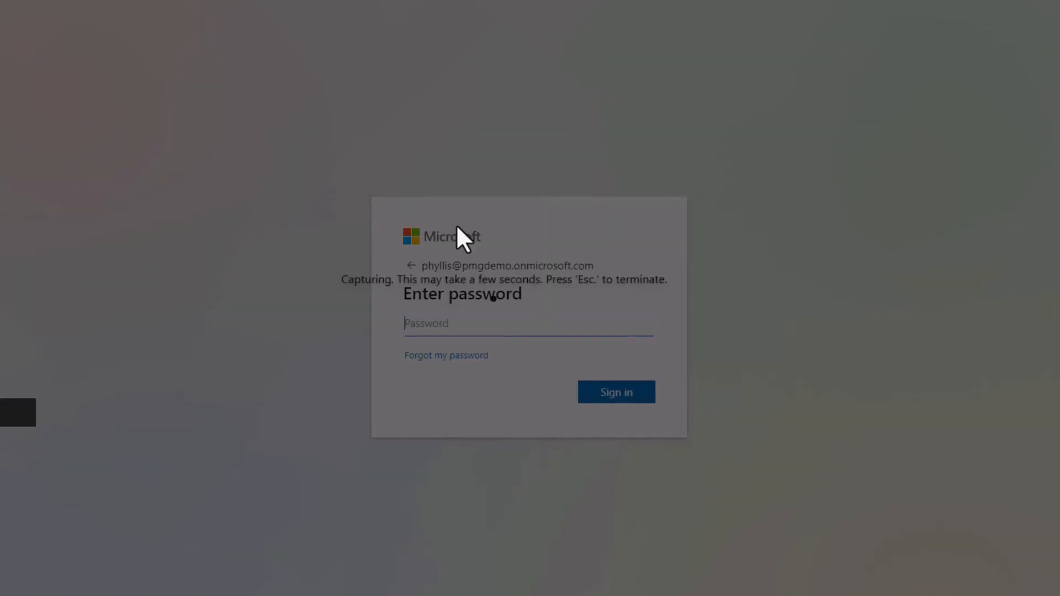
# Step: Record a Password-type Type Web Text step entering the masked account password
pyautogui.click(450, 317)
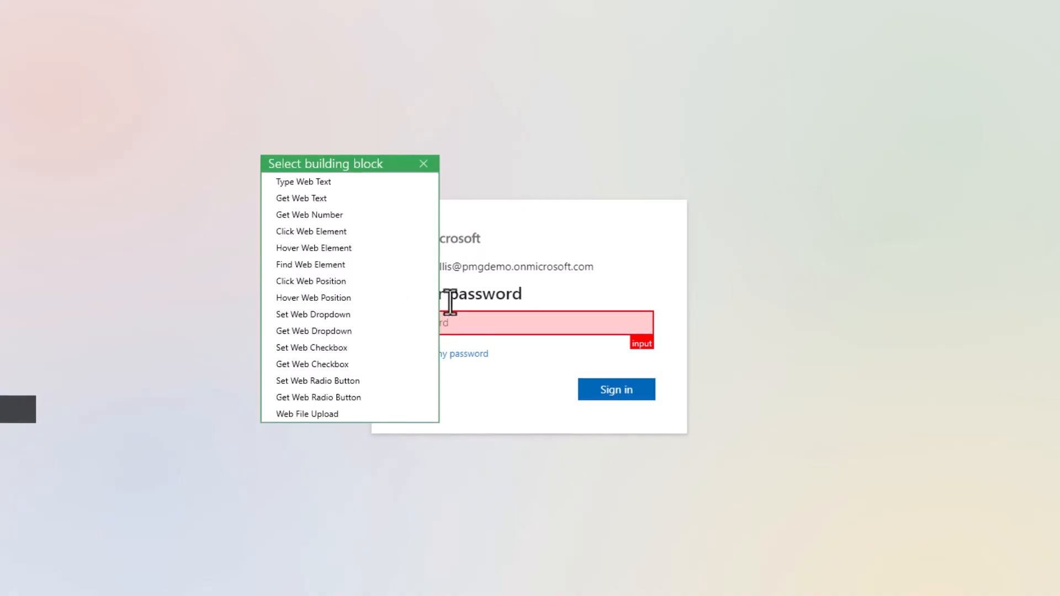
pyautogui.click(362, 182)
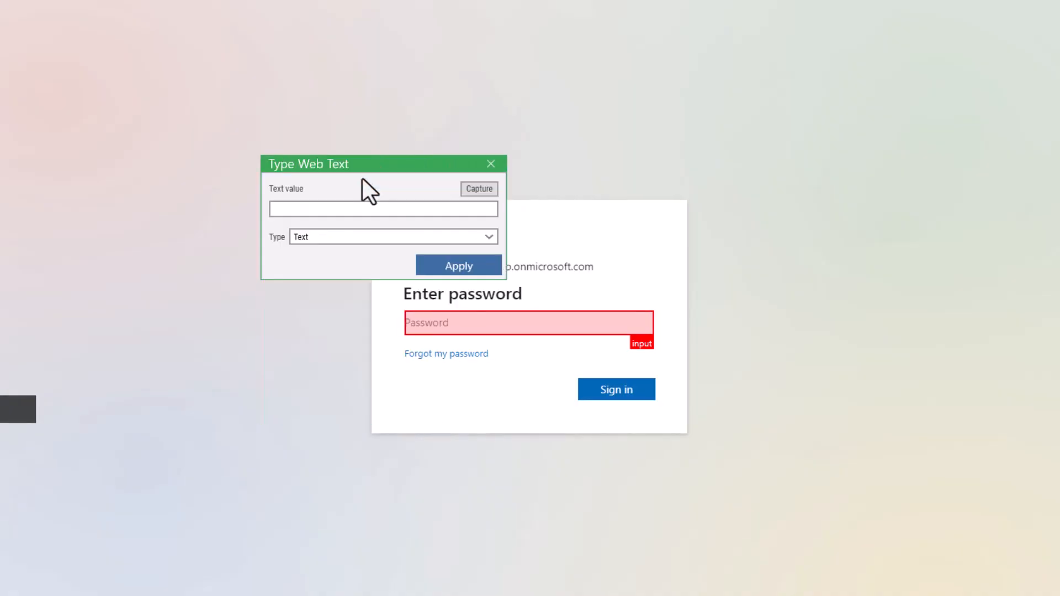
pyautogui.click(383, 237)
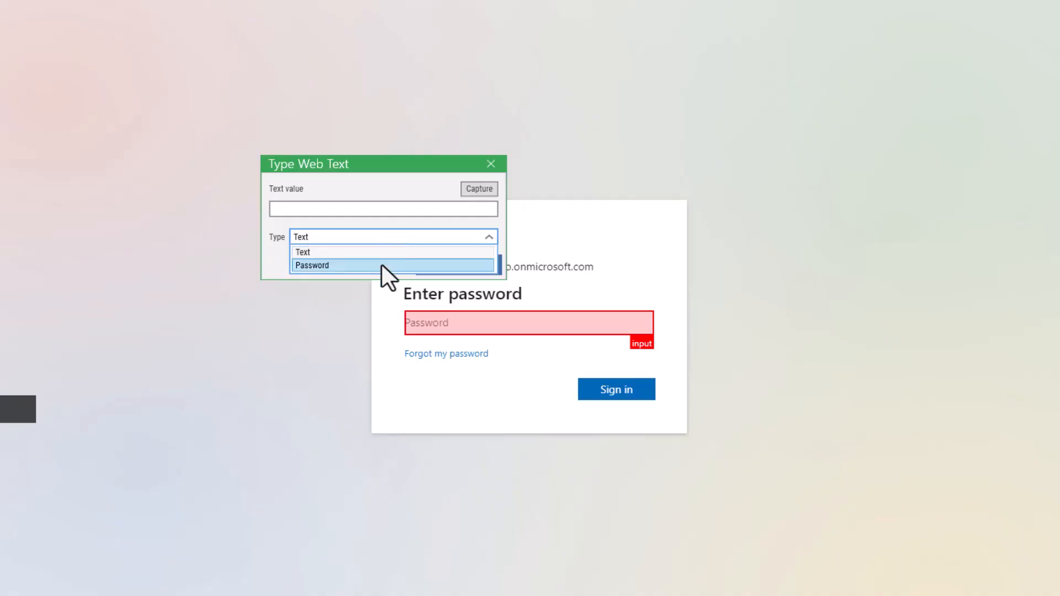
pyautogui.click(382, 265)
pyautogui.click(368, 206)
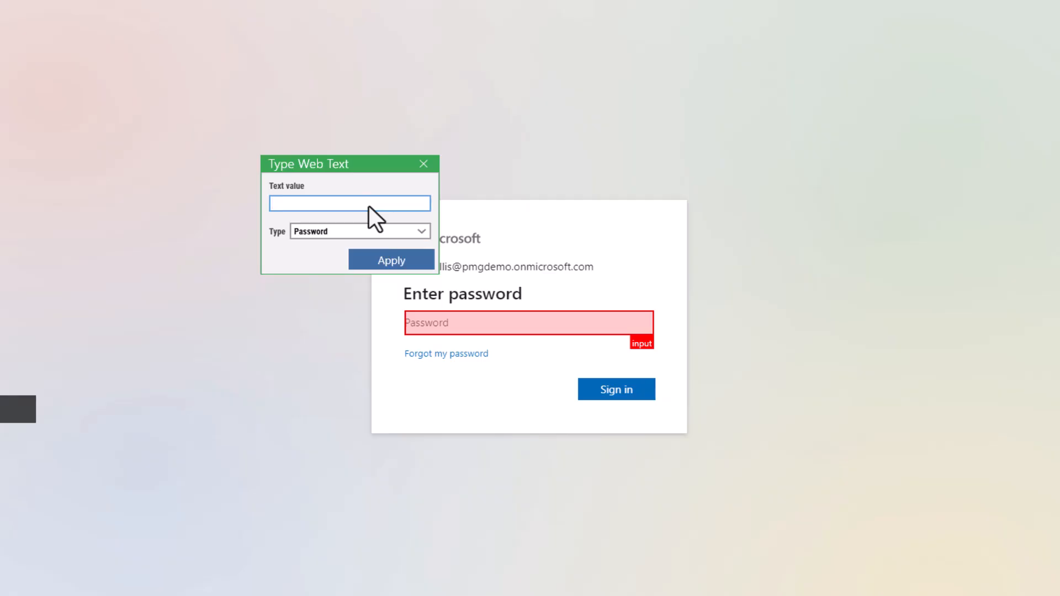
pyautogui.write('••••••••••••')
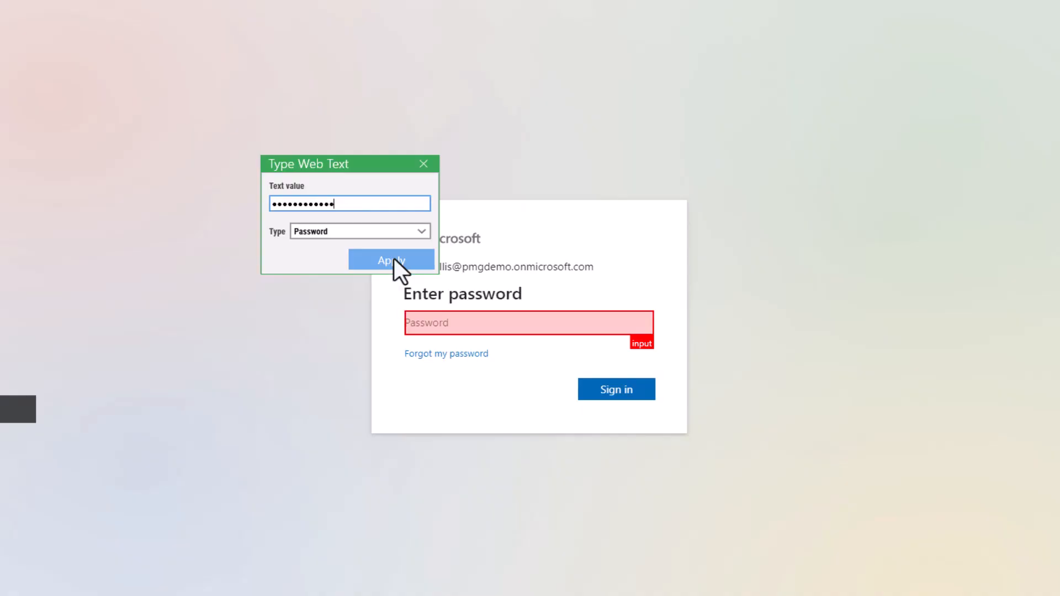
pyautogui.click(393, 258)
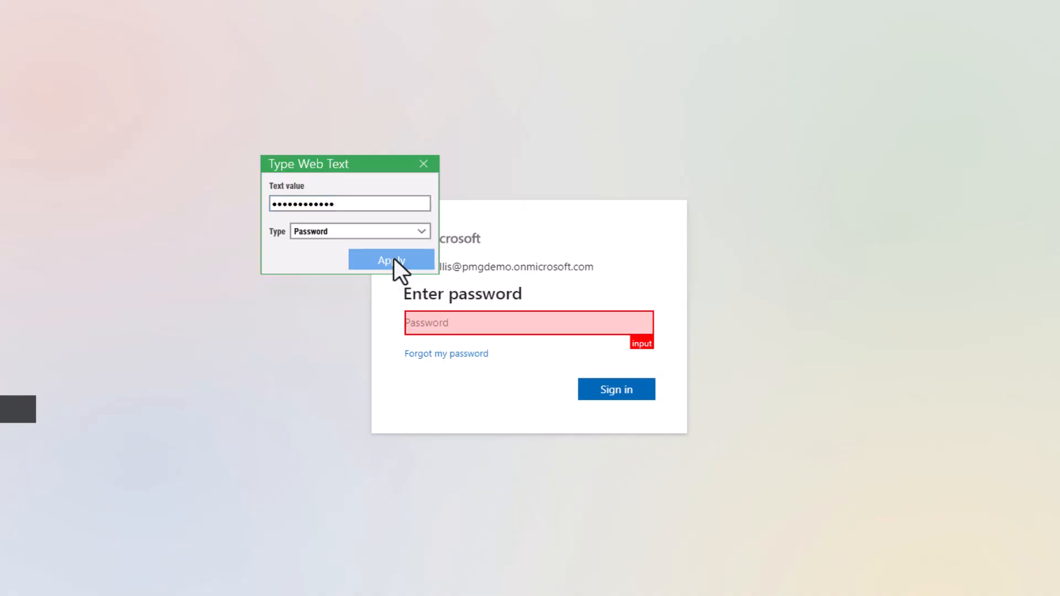
# Step: Record Click Web Element steps for Sign in and for No on the stay-signed-in prompt
pyautogui.click(586, 390)
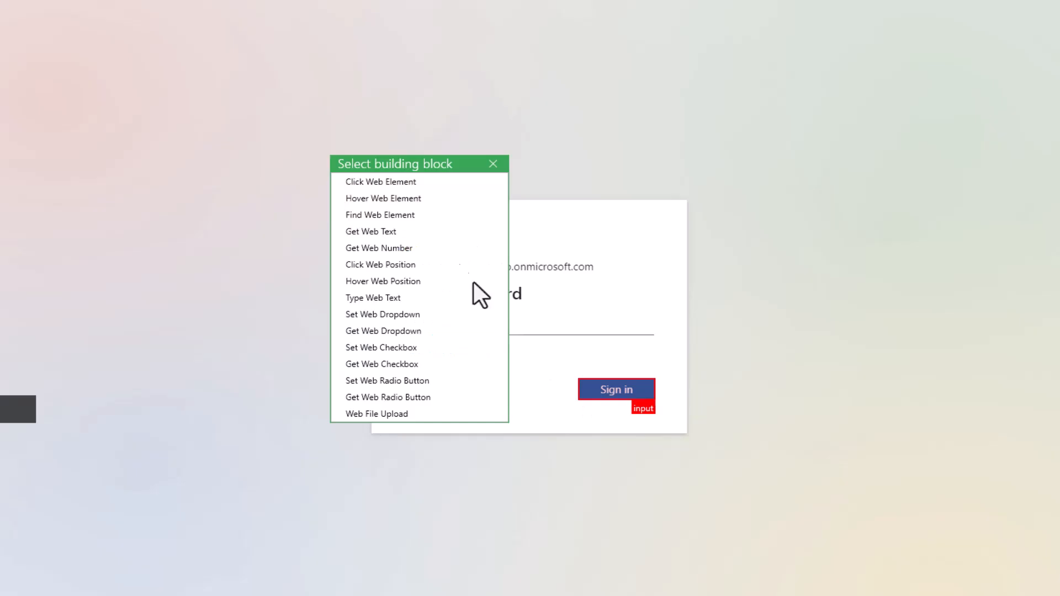
pyautogui.click(399, 181)
pyautogui.click(439, 229)
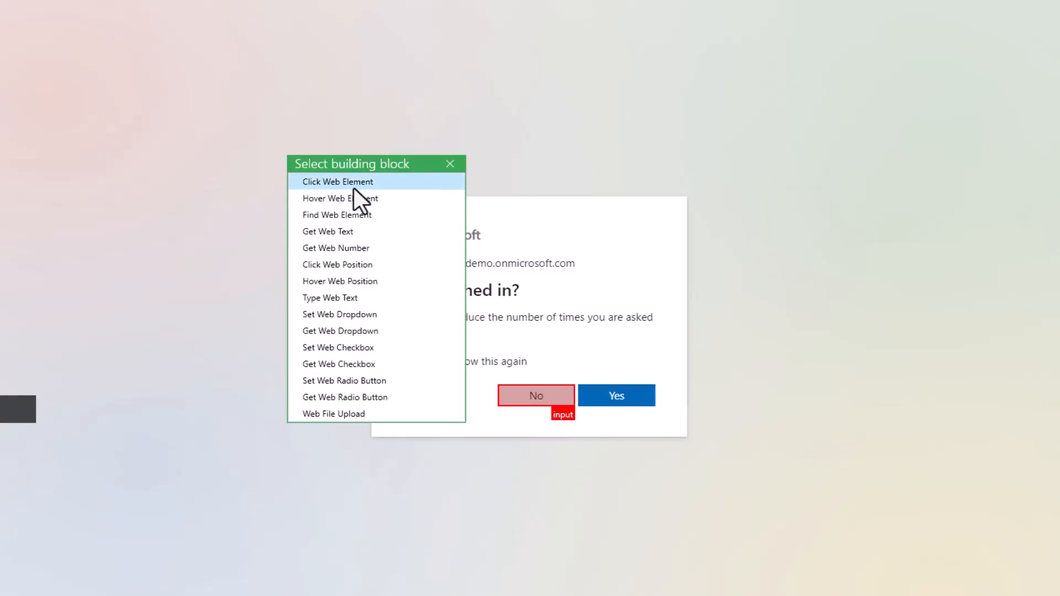
pyautogui.click(354, 187)
pyautogui.click(394, 234)
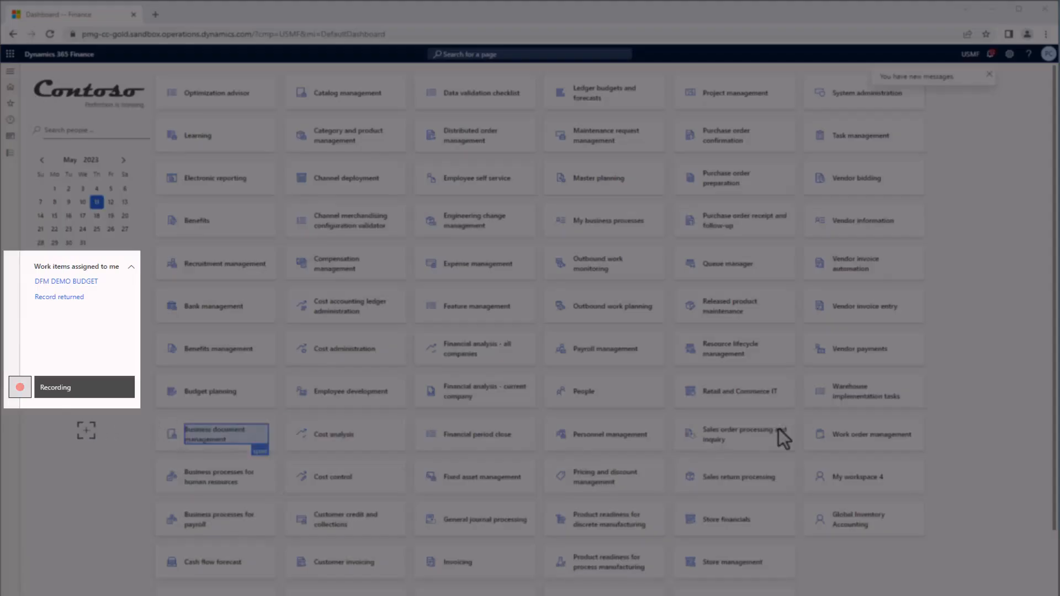
pyautogui.moveTo(19, 387)
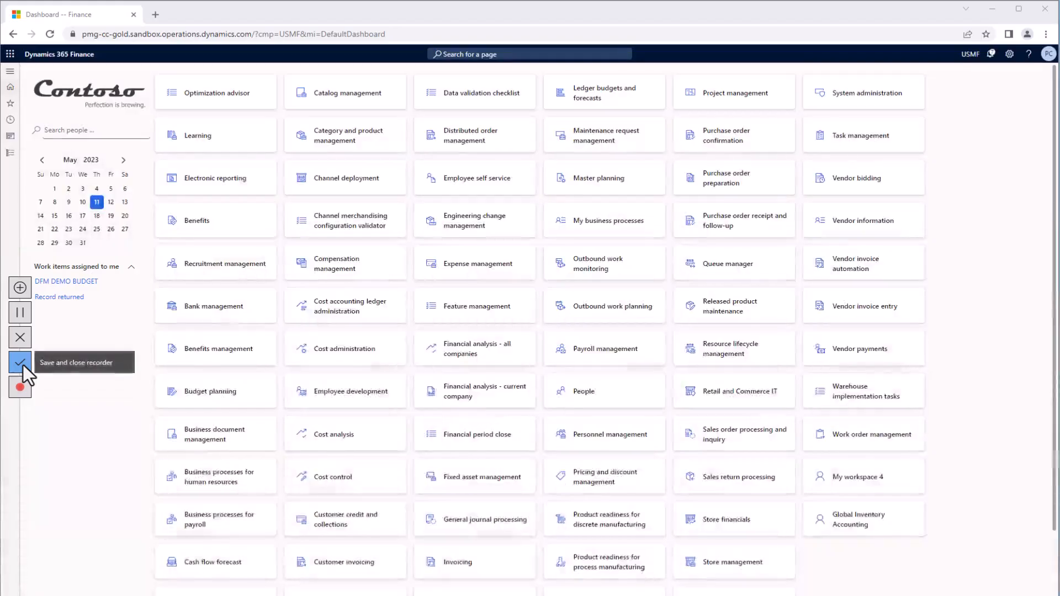
# Step: Save the recorded steps into the flow and fit all six blocks in view
pyautogui.click(24, 365)
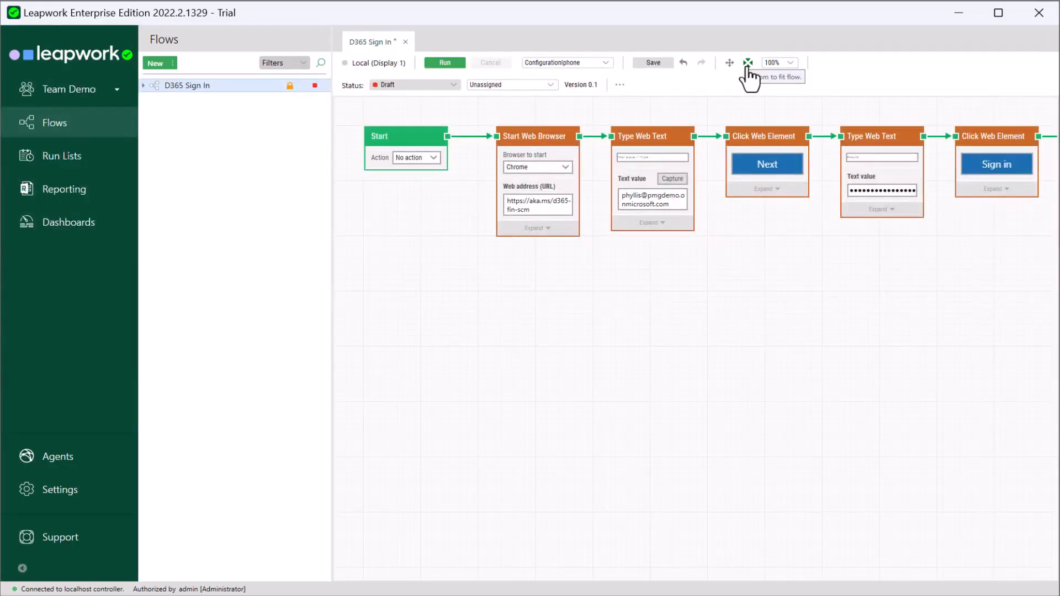
pyautogui.click(748, 64)
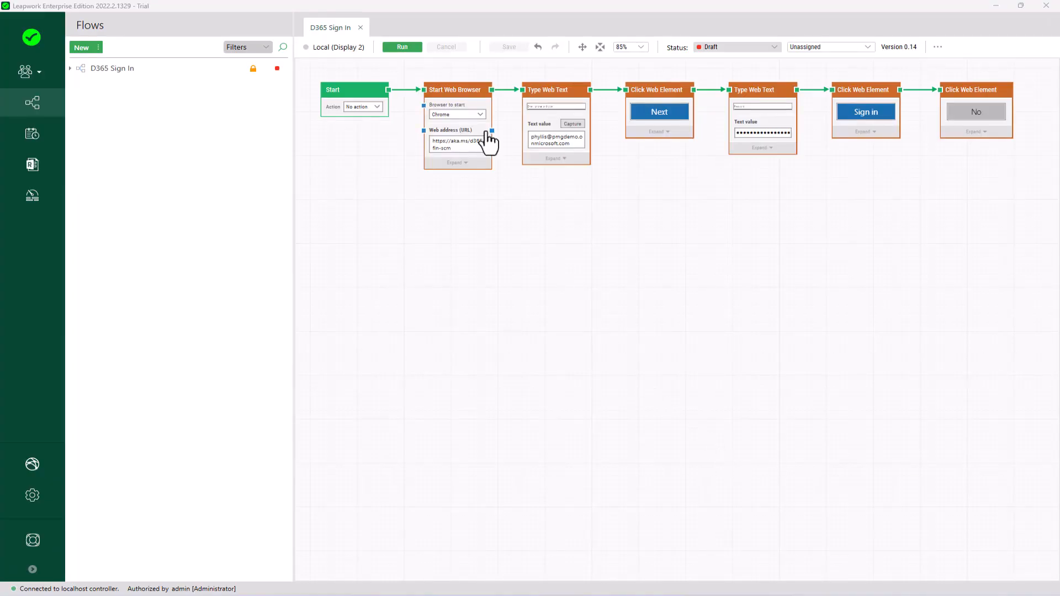
# Step: Run the flow and inspect the 'Web element was not found' error on the password step
pyautogui.click(417, 49)
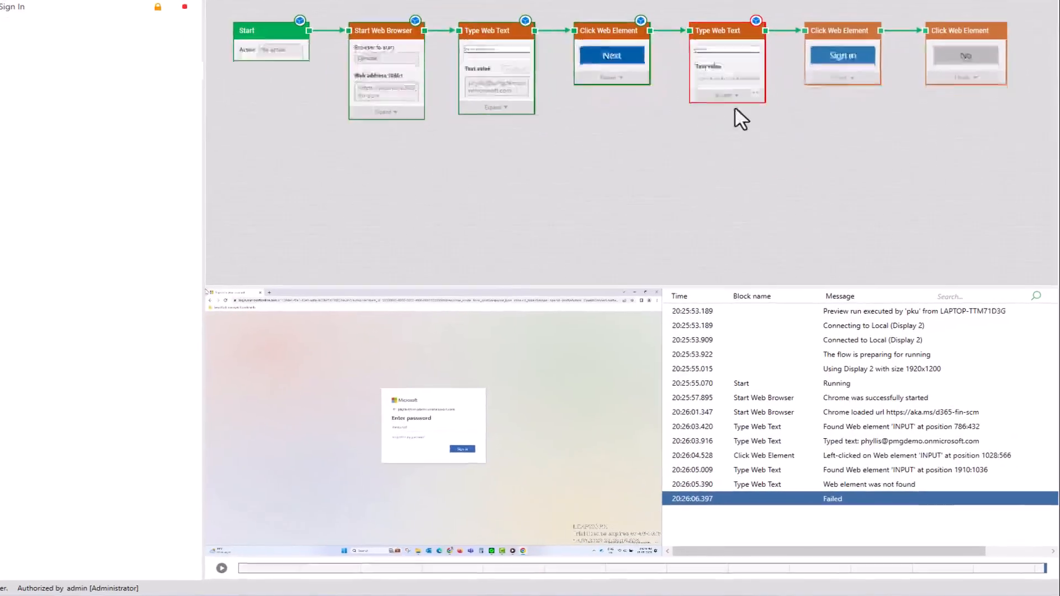
pyautogui.click(842, 462)
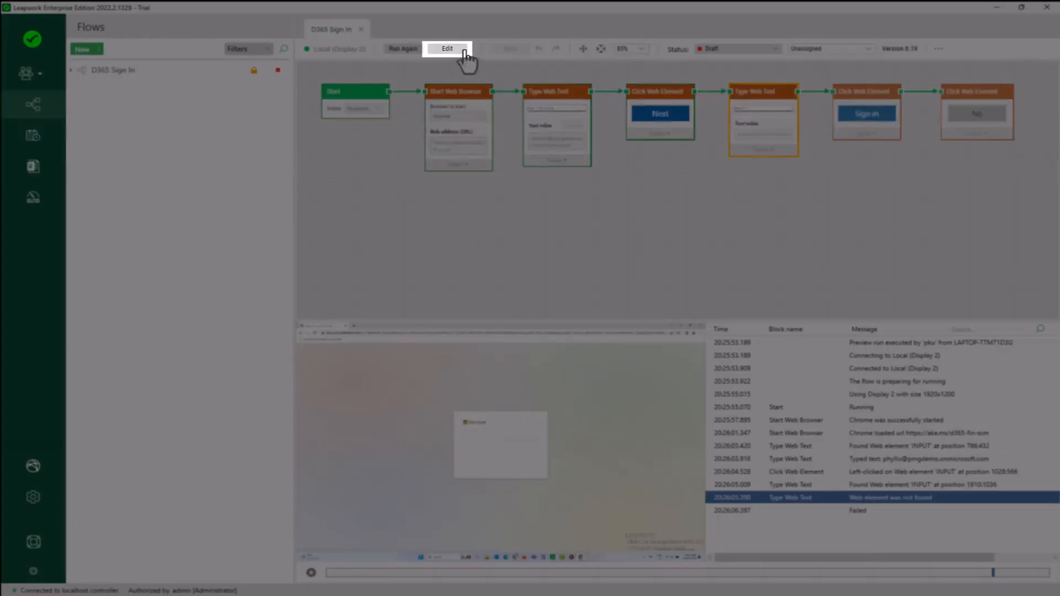
# Step: Enable Await DOM change on the password Type Web Text step and save the flow
pyautogui.click(447, 48)
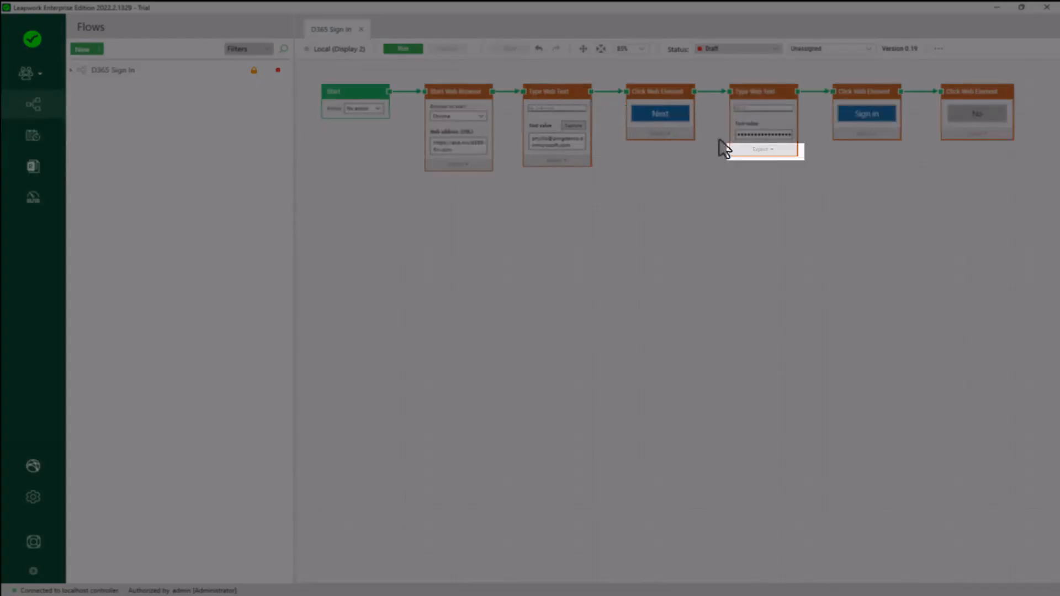
pyautogui.click(764, 150)
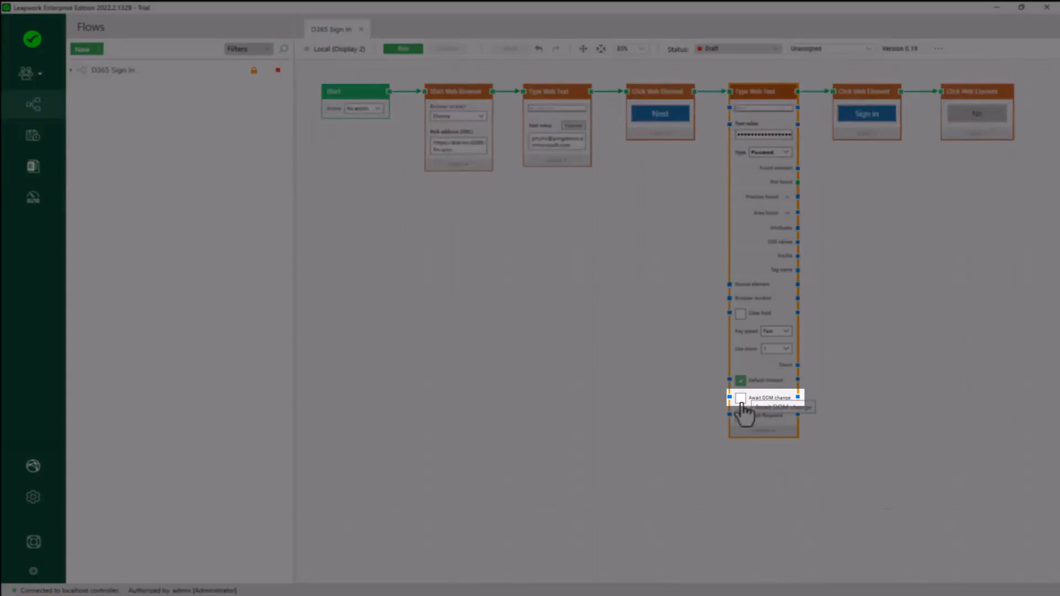
pyautogui.click(740, 398)
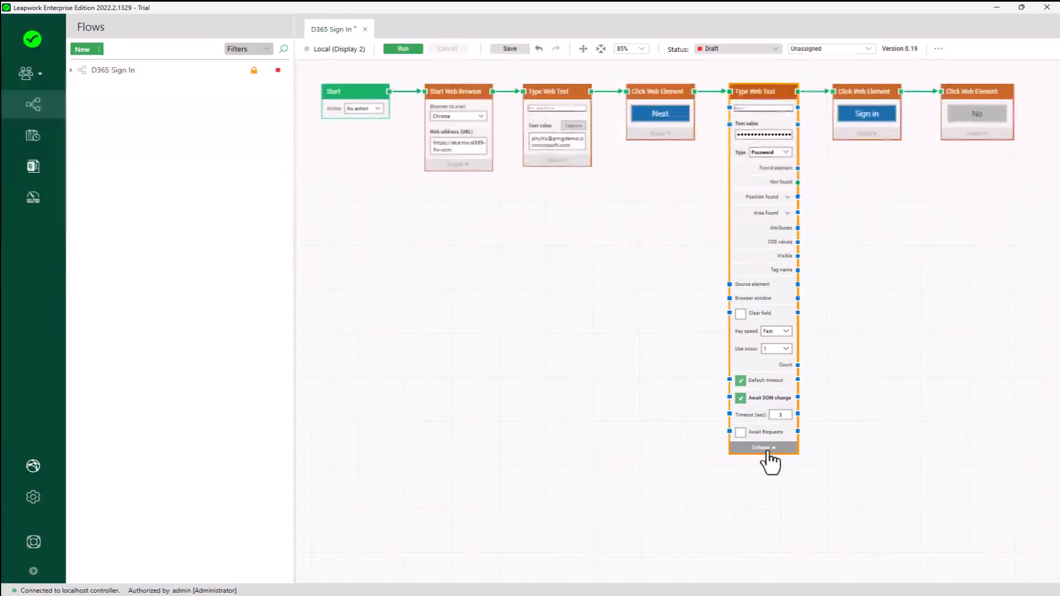
pyautogui.click(767, 452)
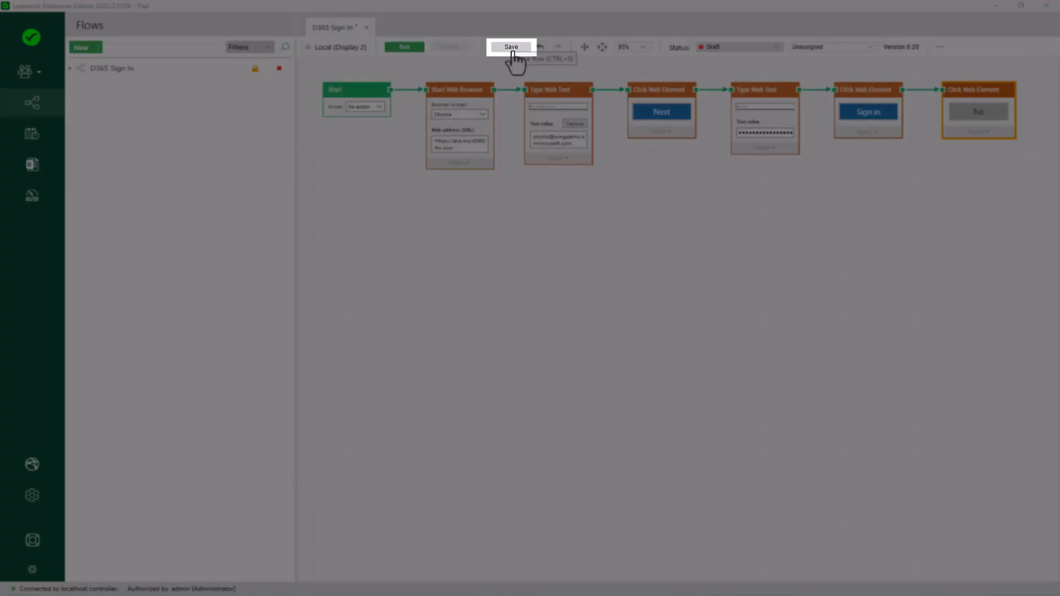
pyautogui.click(513, 49)
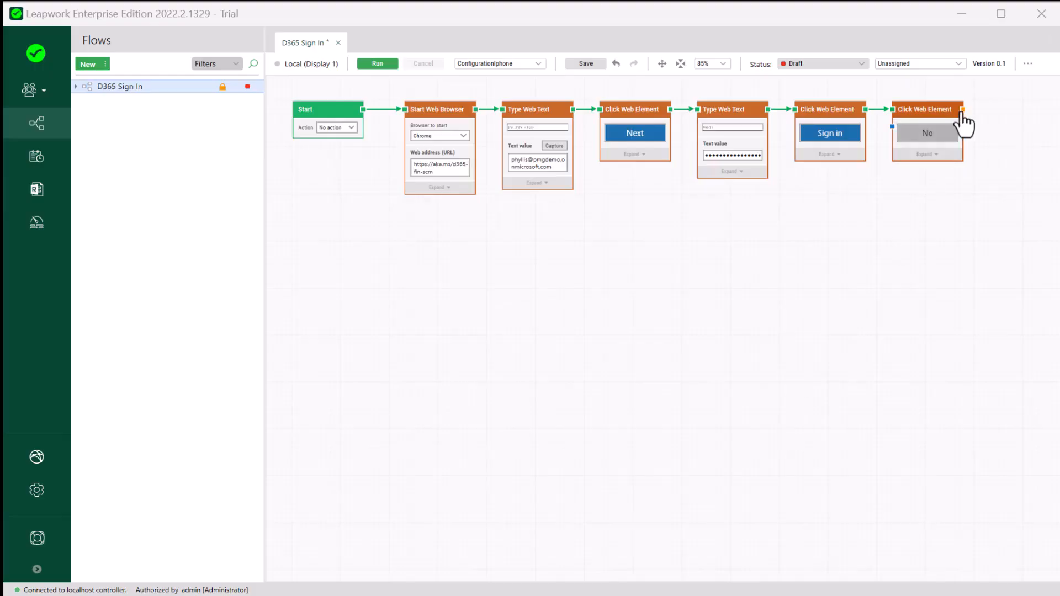
# Step: Record a Find Web Element step on the profile avatar after the No click block
pyautogui.moveTo(963, 112); pyautogui.dragTo(999, 111)
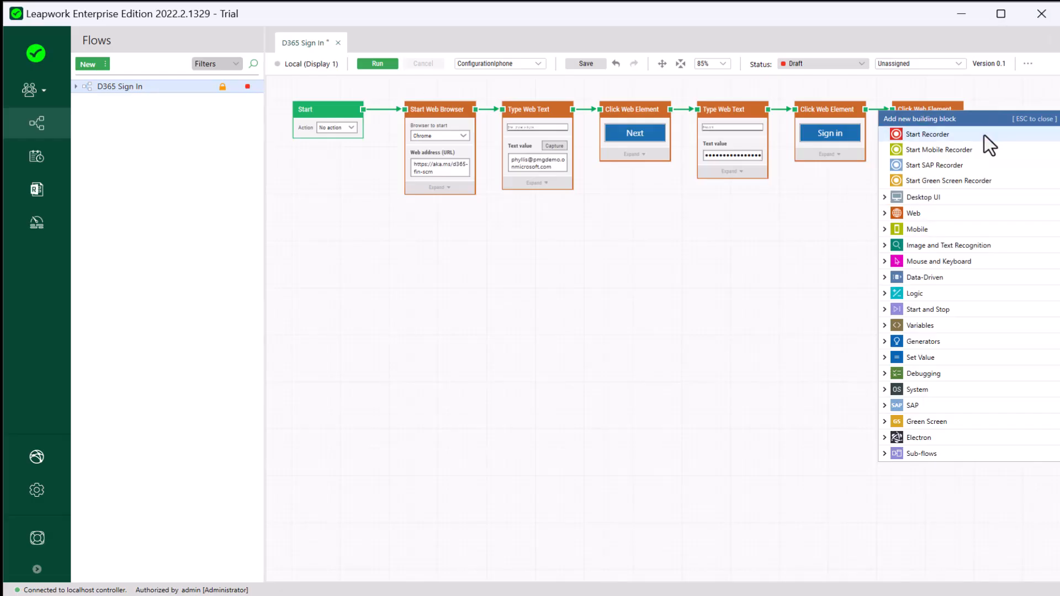
pyautogui.click(985, 135)
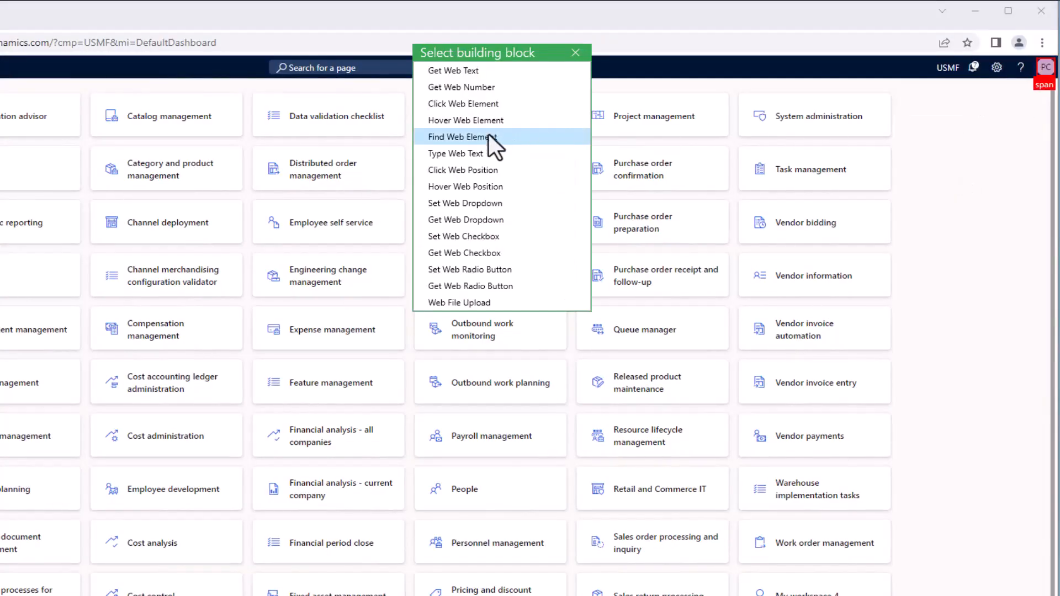
pyautogui.click(483, 137)
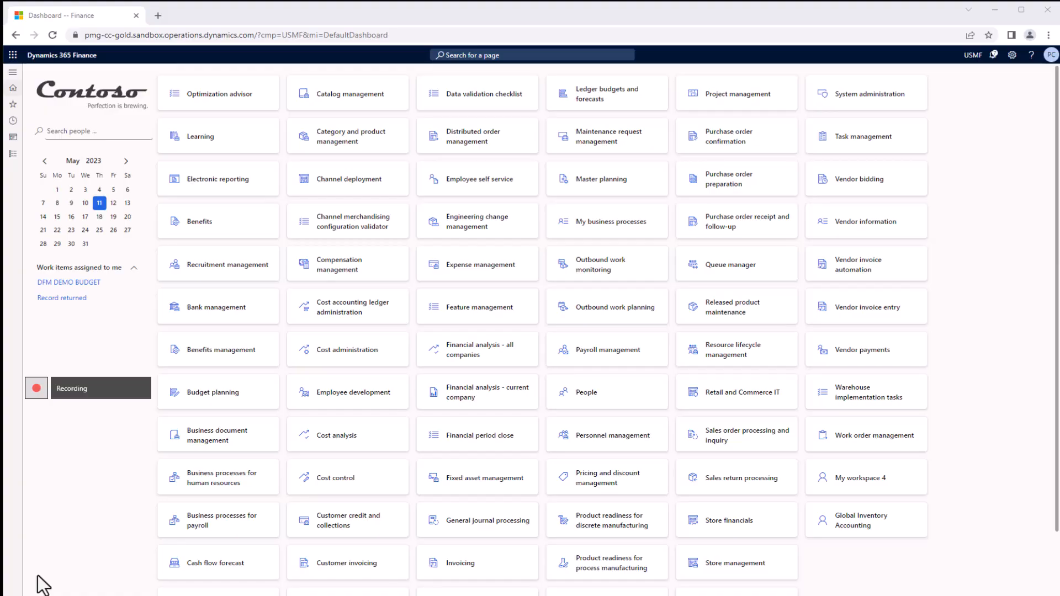
pyautogui.moveTo(35, 393)
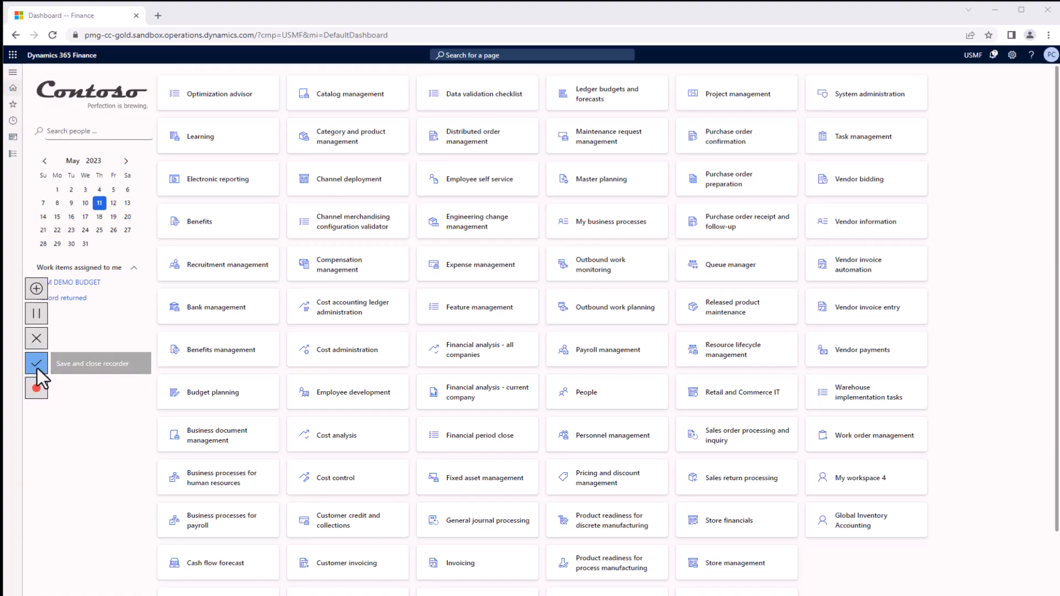
pyautogui.click(38, 369)
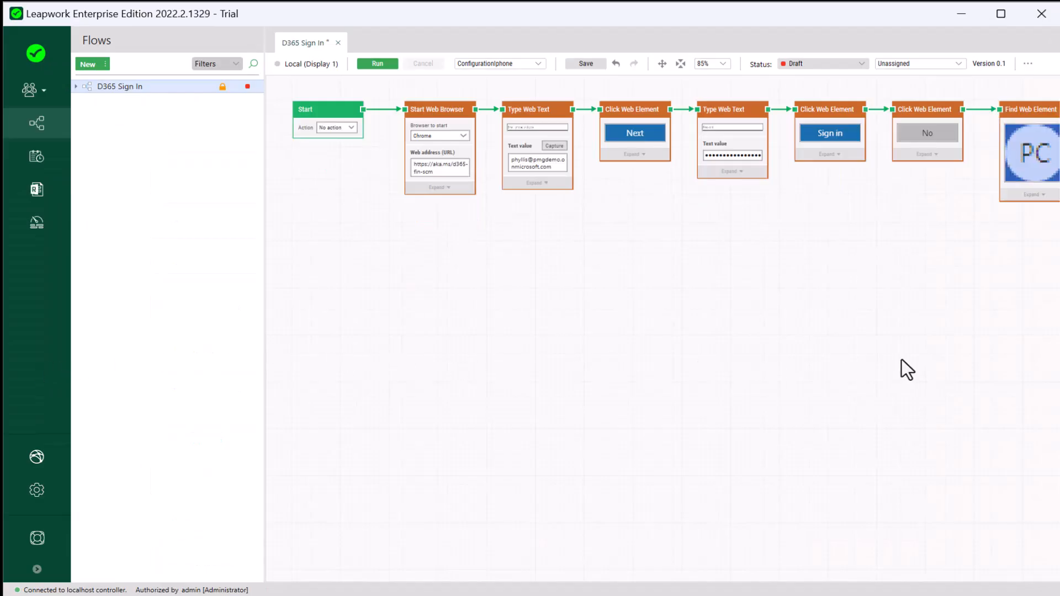
# Step: Connect a Pass block after the Find Web Element avatar step and fit the whole flow in view
pyautogui.click(680, 65)
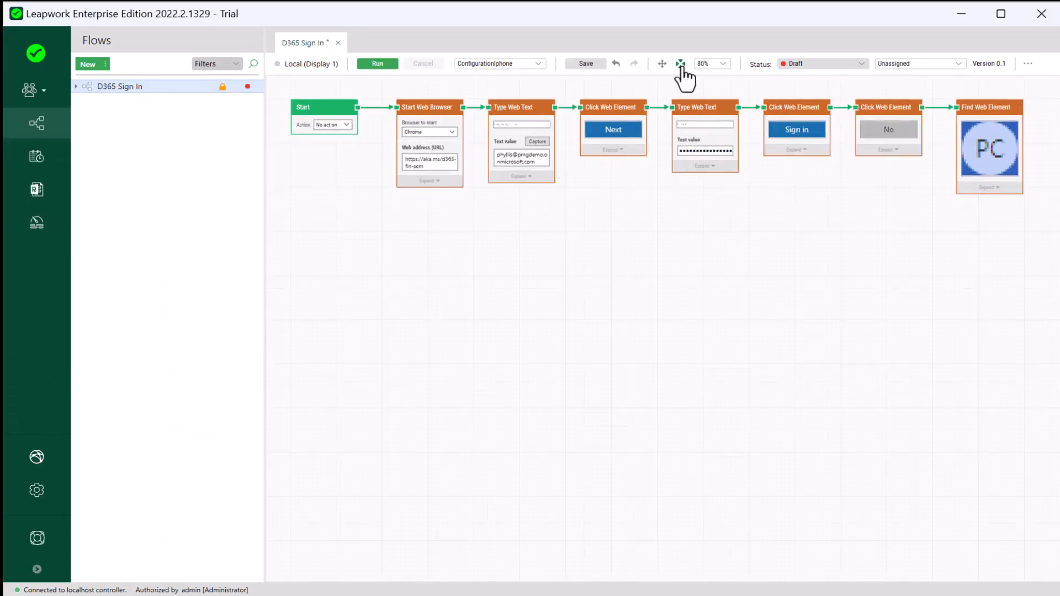
pyautogui.click(1024, 112)
pyautogui.moveTo(1026, 108); pyautogui.dragTo(846, 204)
pyautogui.write('Pass')
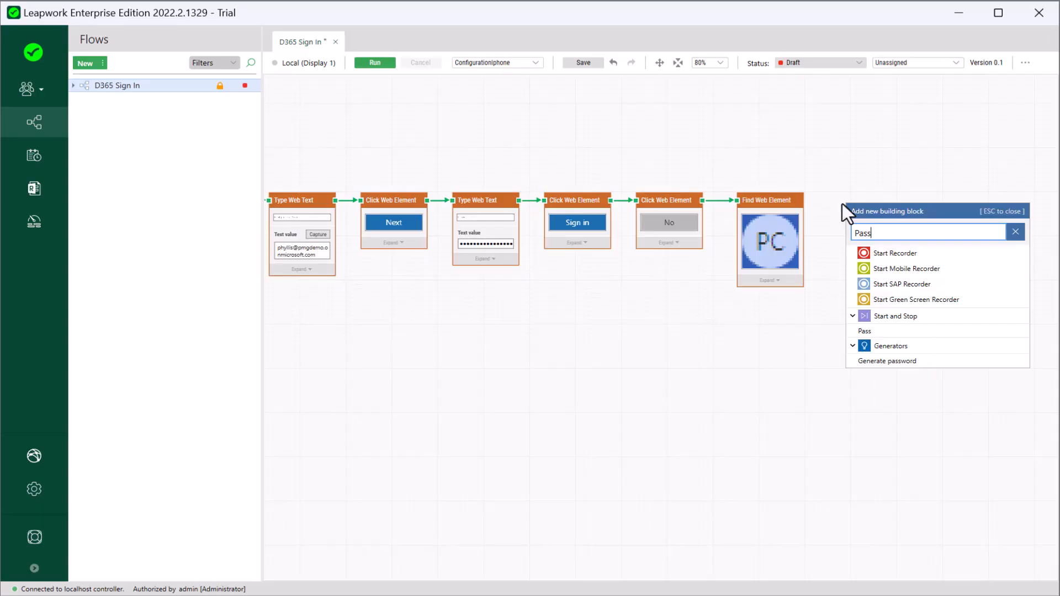
pyautogui.click(869, 330)
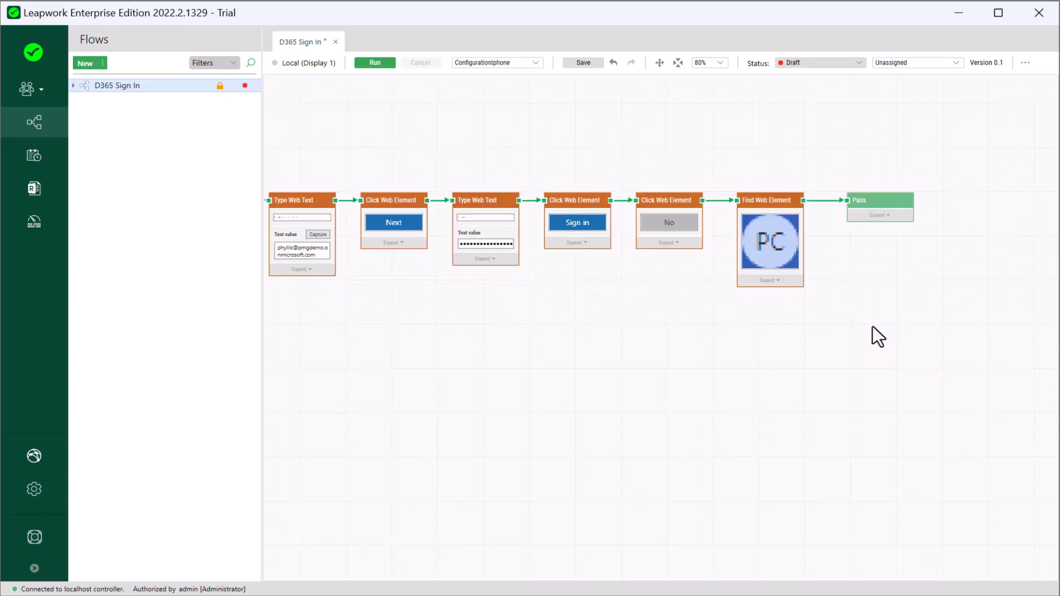
pyautogui.click(677, 63)
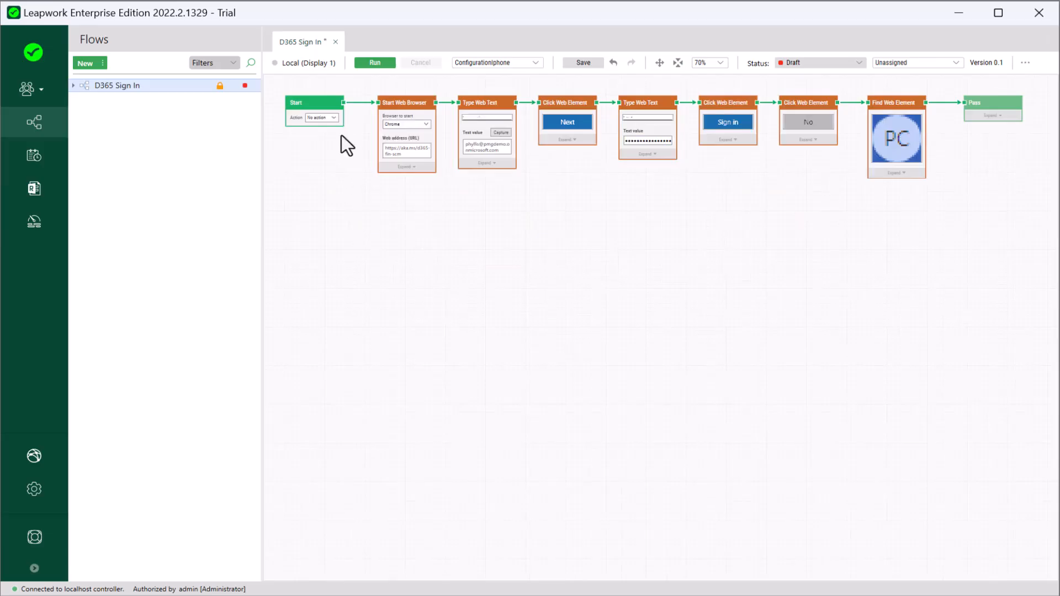
# Step: Run D365 Sign In so it enters the account e-mail and password and confirms Stay signed in
pyautogui.click(374, 63)
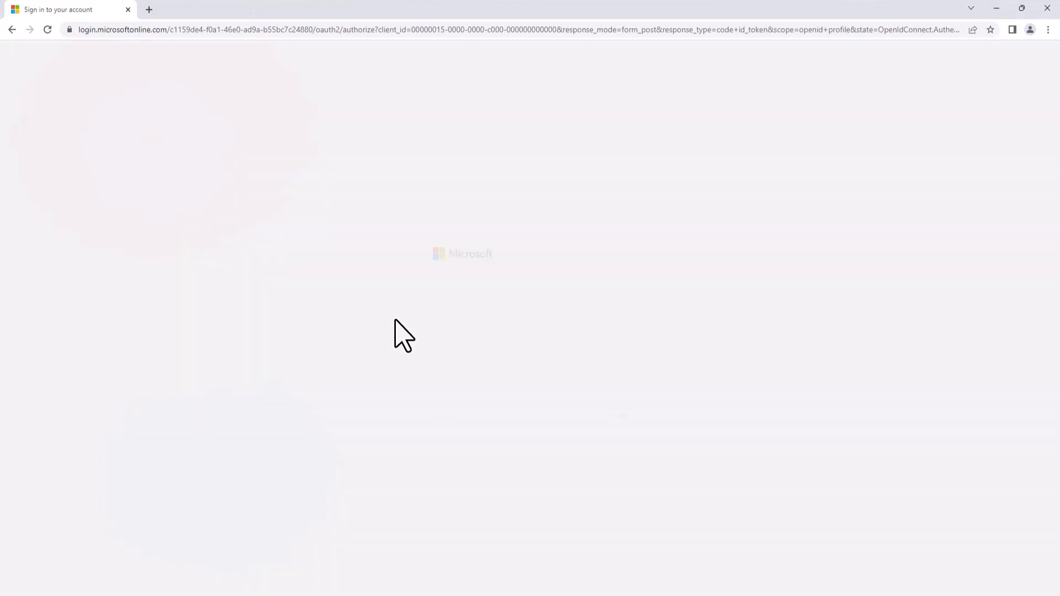
pyautogui.press('Return')
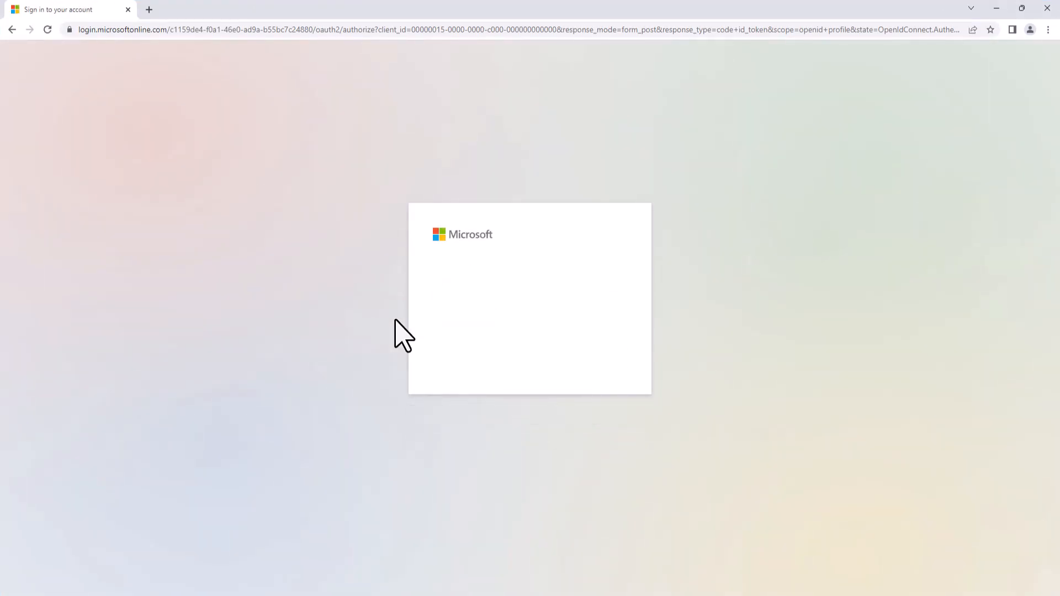
pyautogui.write('••••••••')
pyautogui.press('Return')
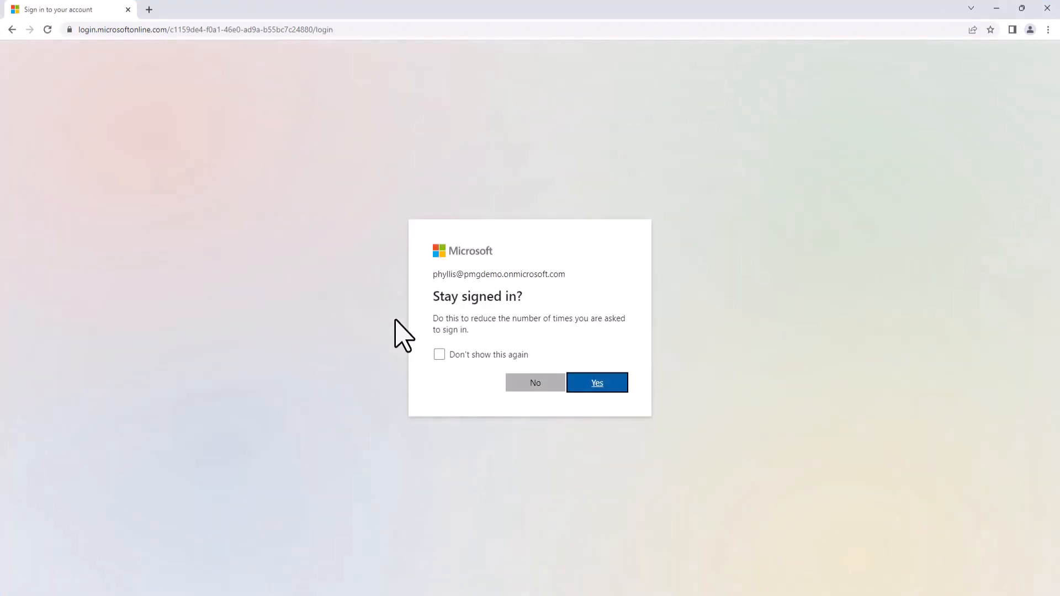
pyautogui.press('Return')
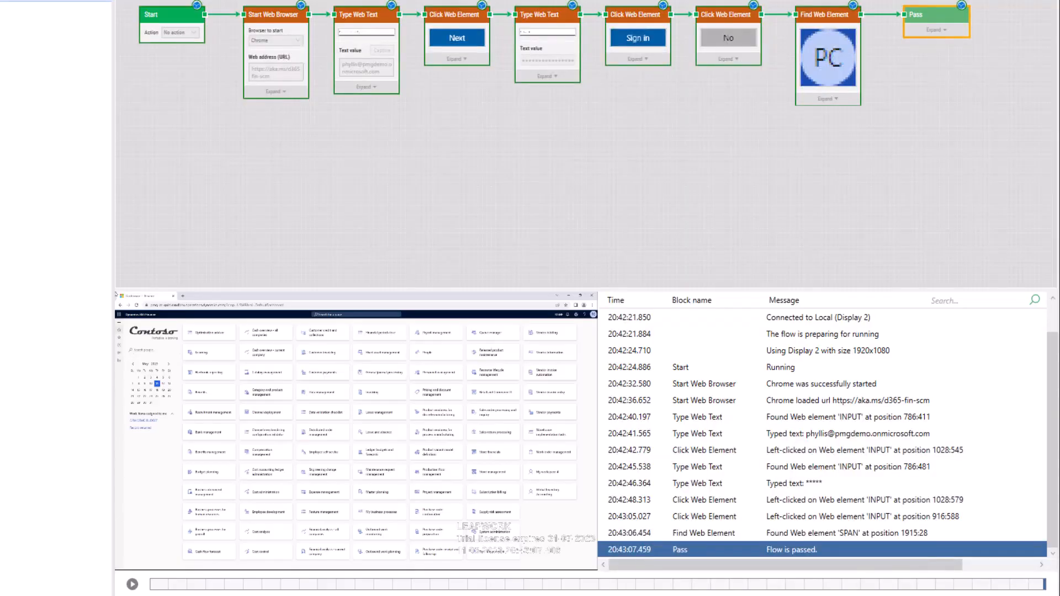
pyautogui.moveTo(552, 399)
pyautogui.click(734, 385)
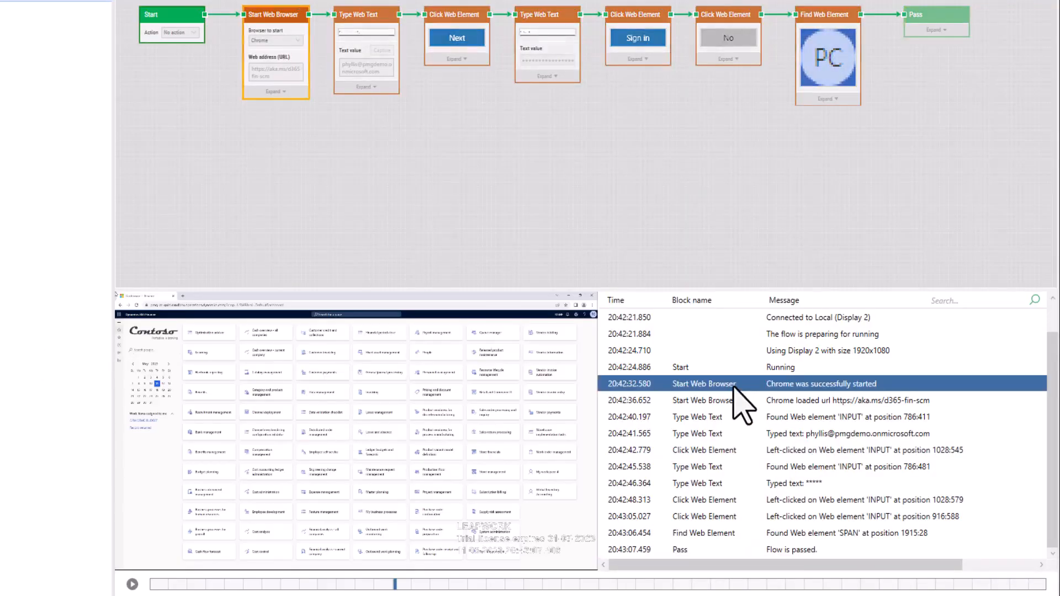
pyautogui.click(132, 584)
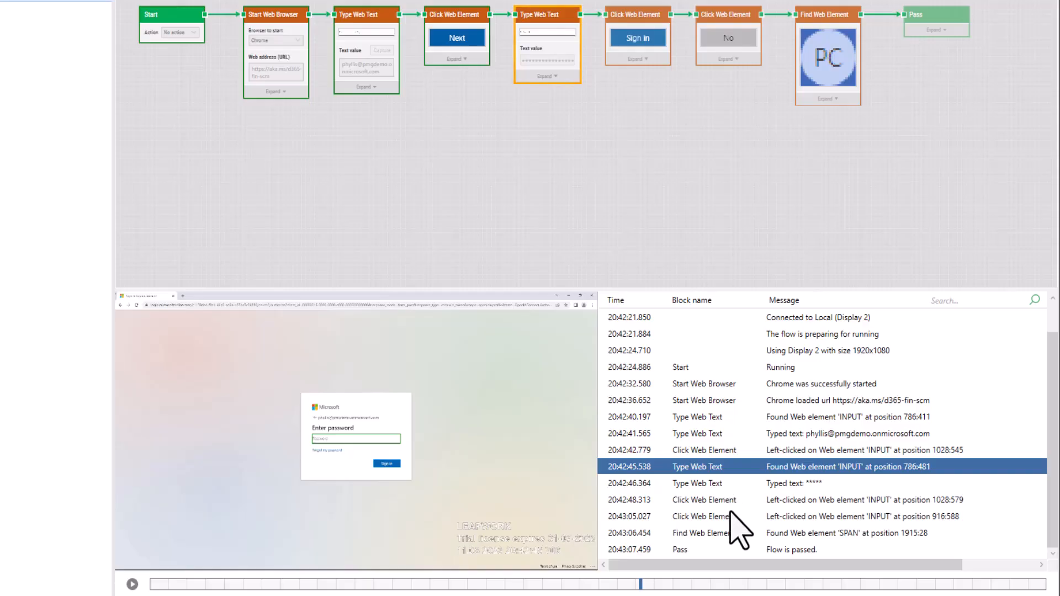
pyautogui.click(731, 551)
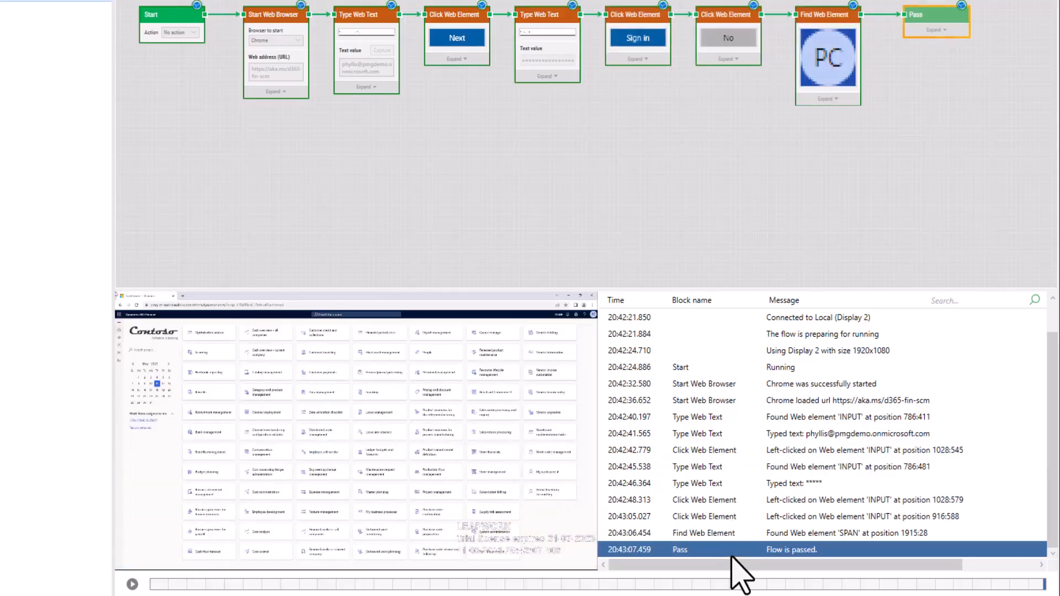